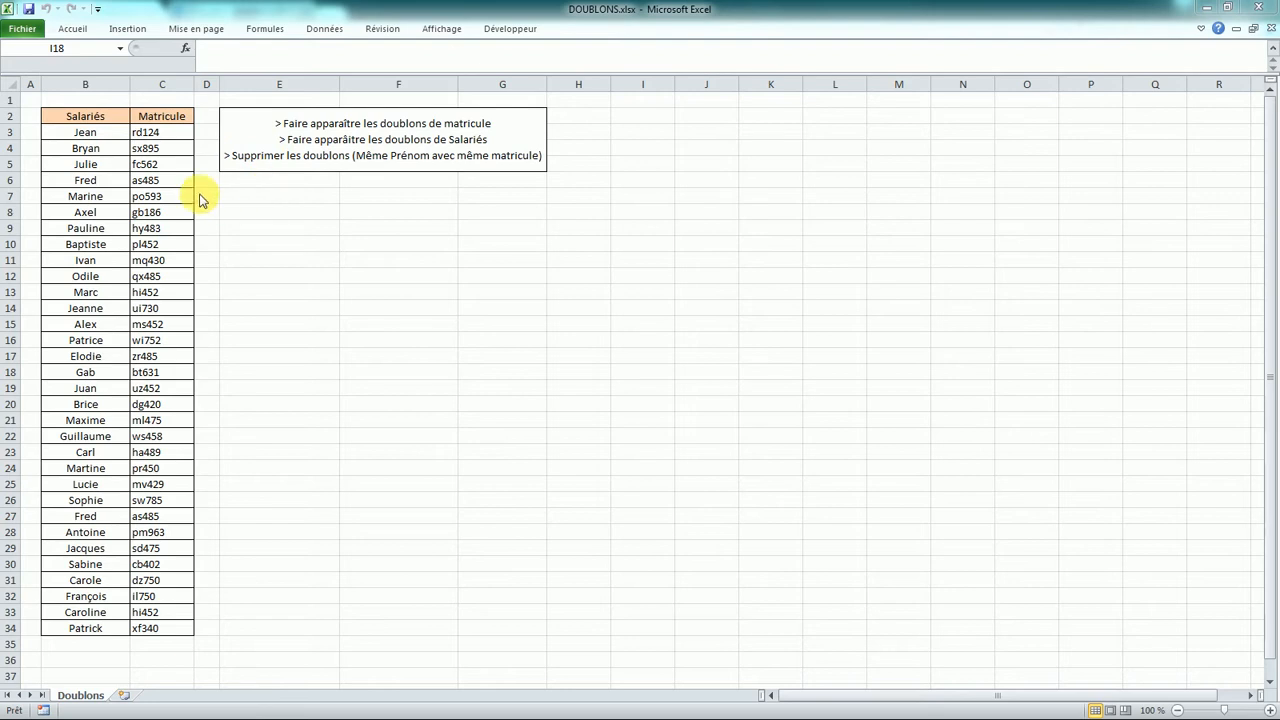
Start a conditional formatting rule for duplicate values on the Matricule cells C3:C34
click(157, 133)
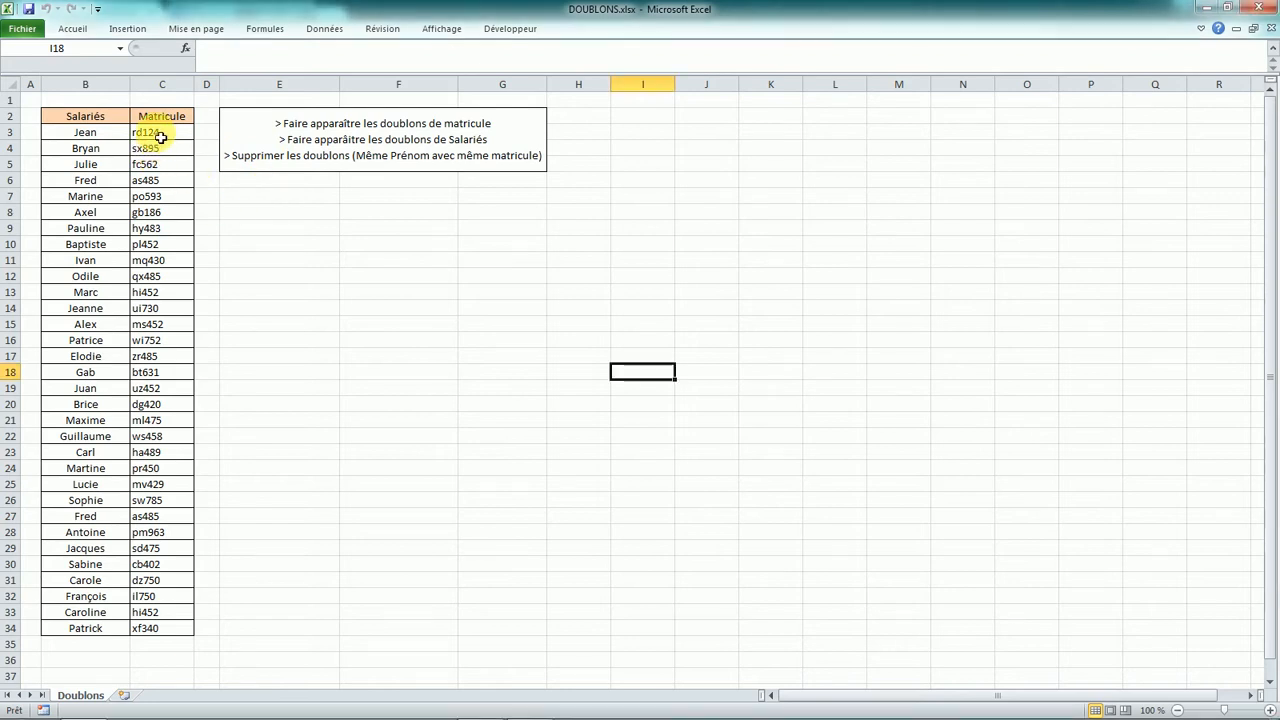
click(160, 137)
drag(160, 137, 161, 630)
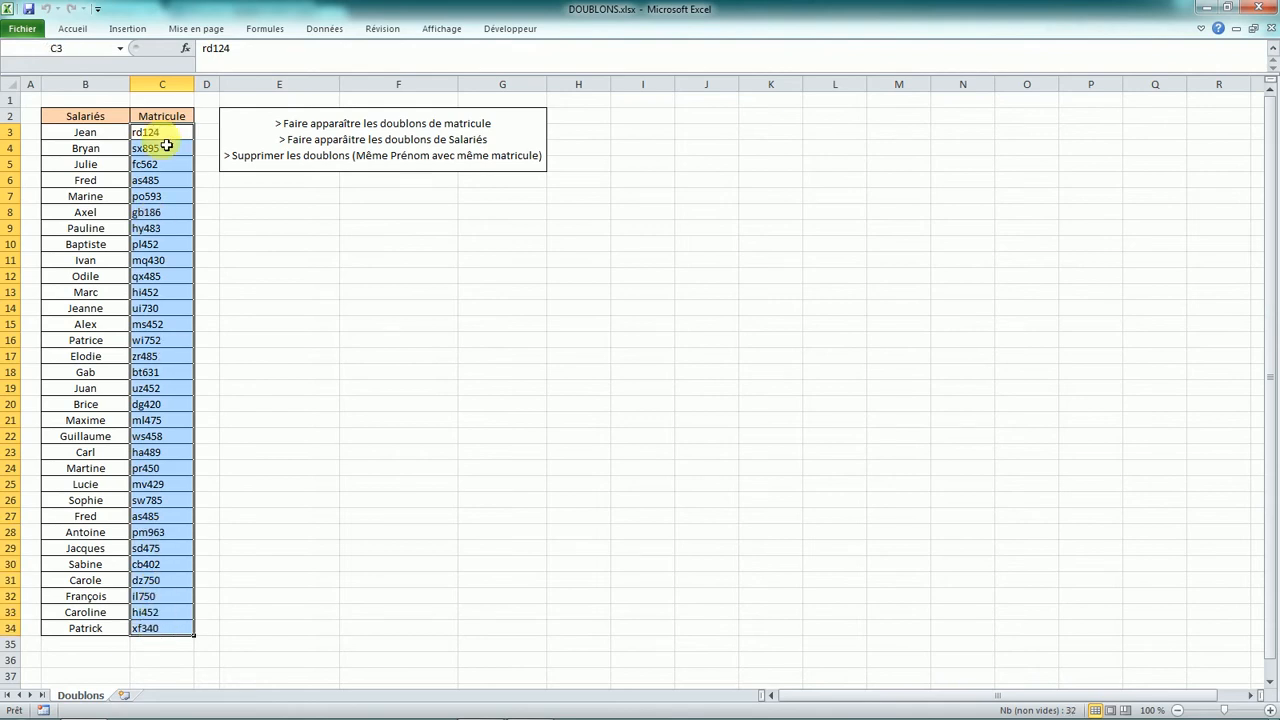
click(162, 84)
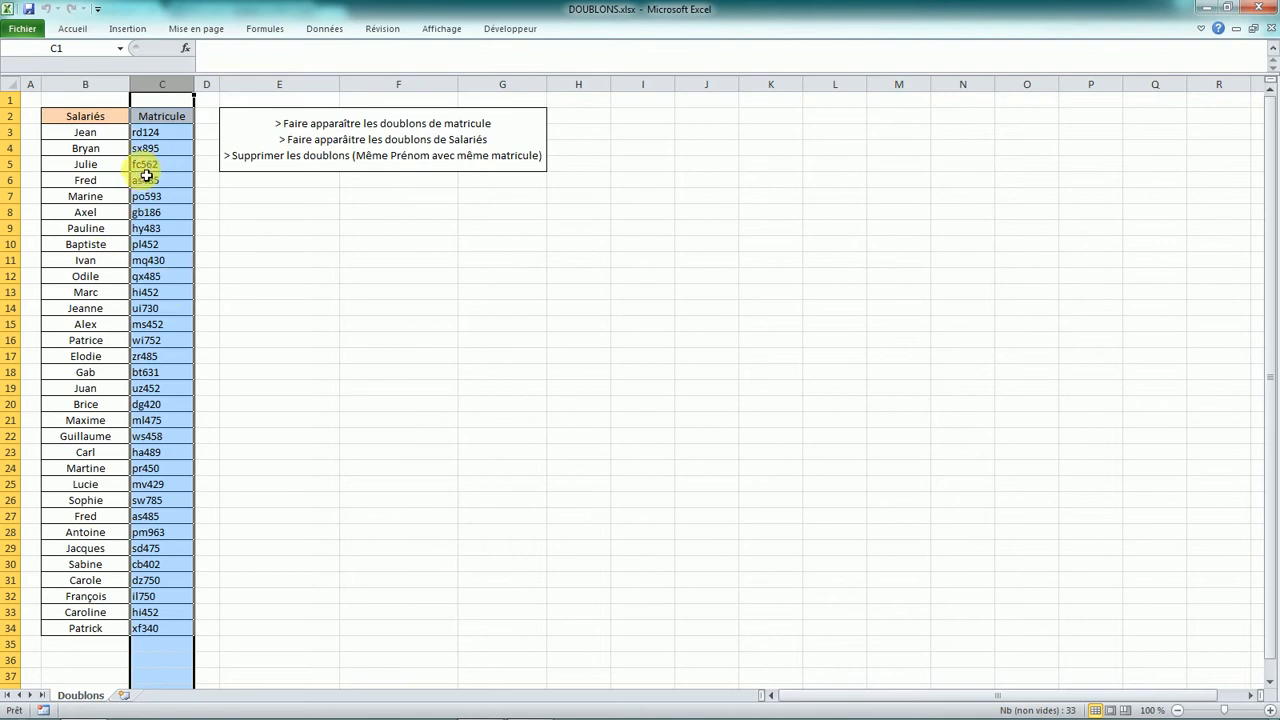
drag(163, 129, 175, 628)
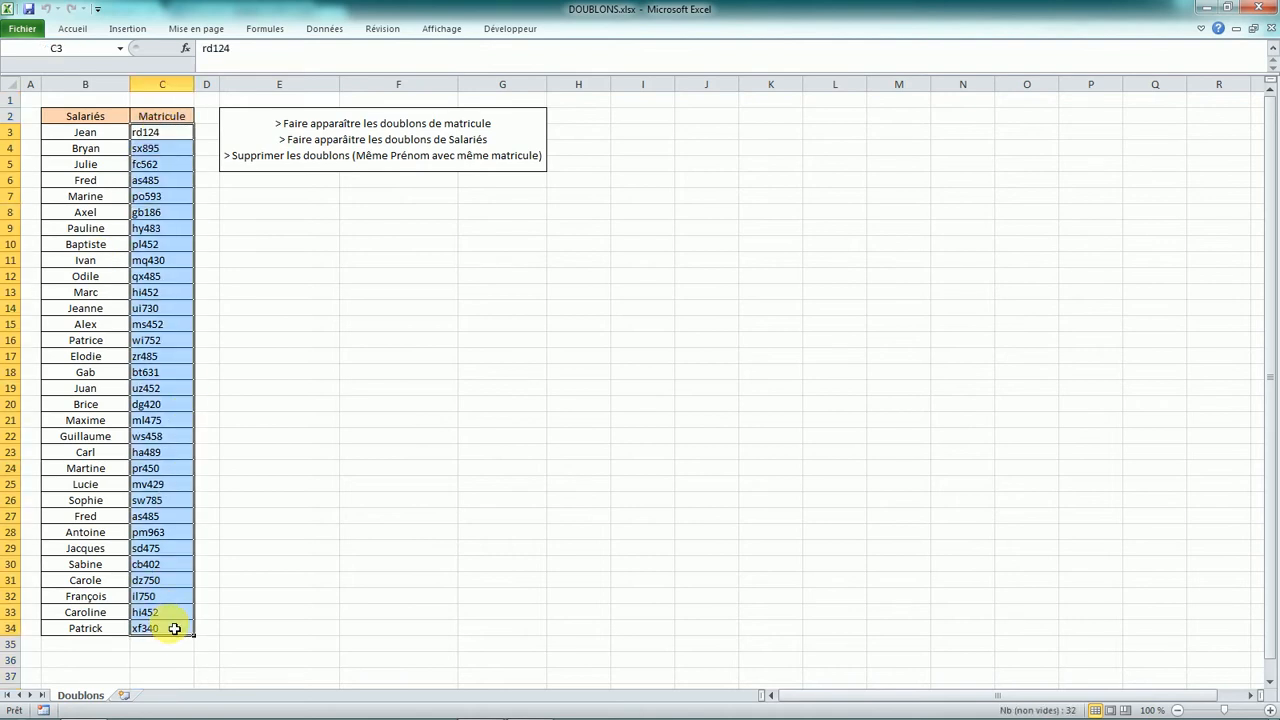
click(72, 30)
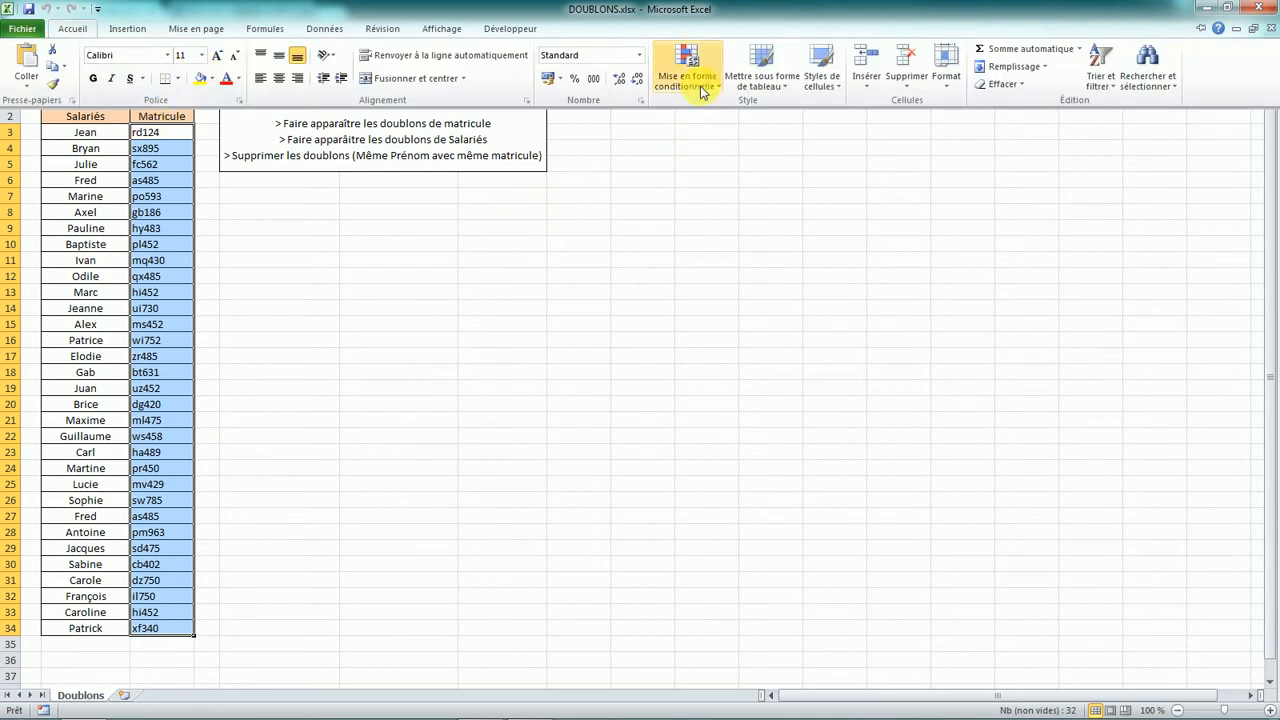
click(700, 86)
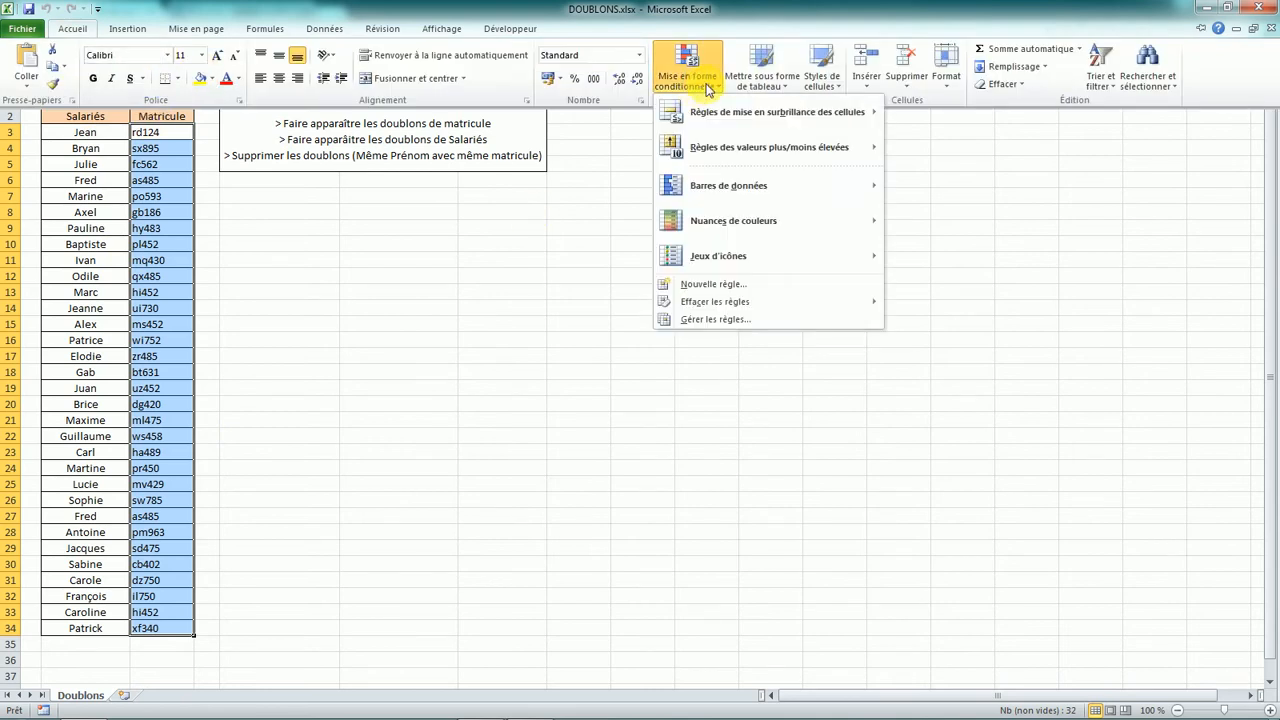
mouse_move(718, 119)
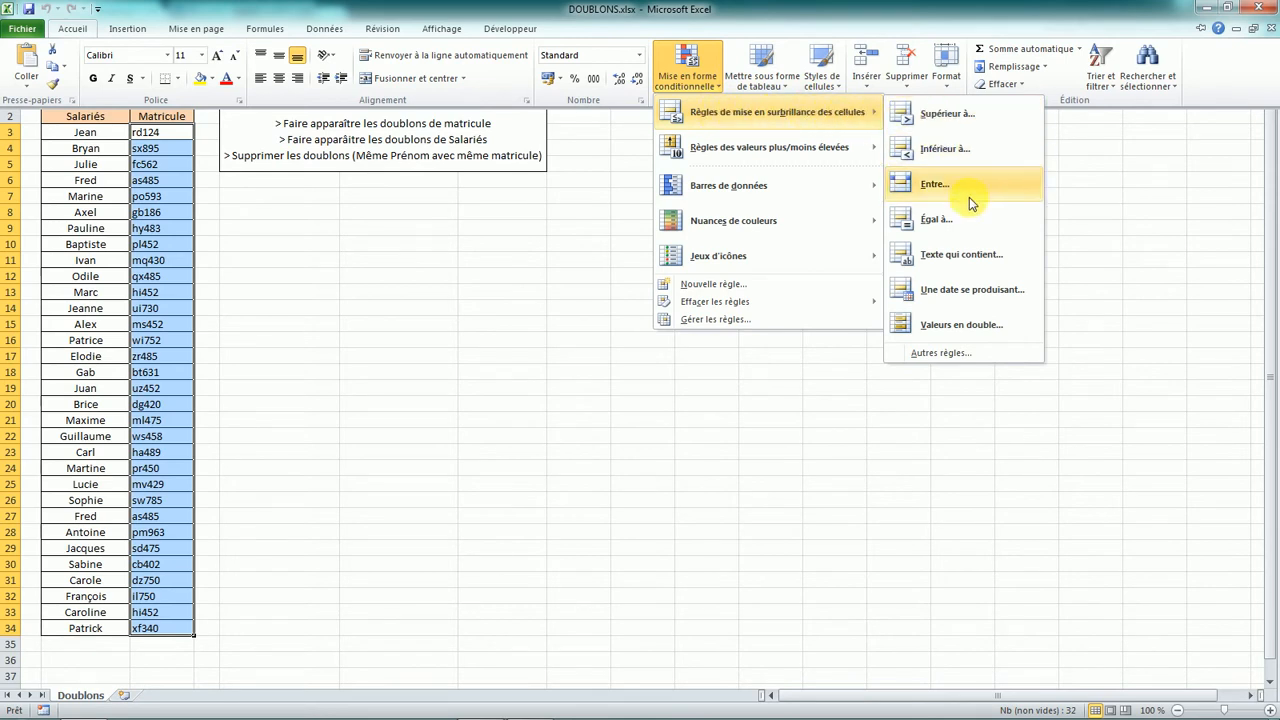
click(959, 327)
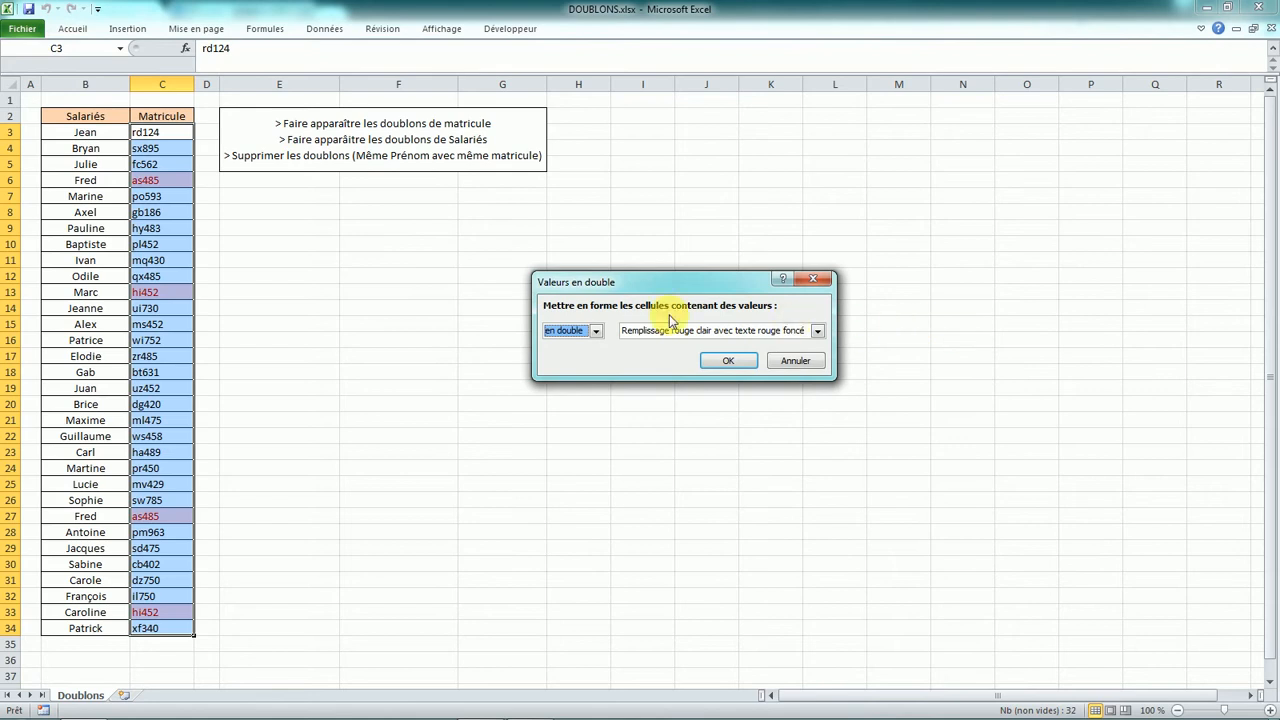
Format the duplicate matricules with "Remplissage rouge clair avec texte rouge foncé" and apply the rule
click(679, 337)
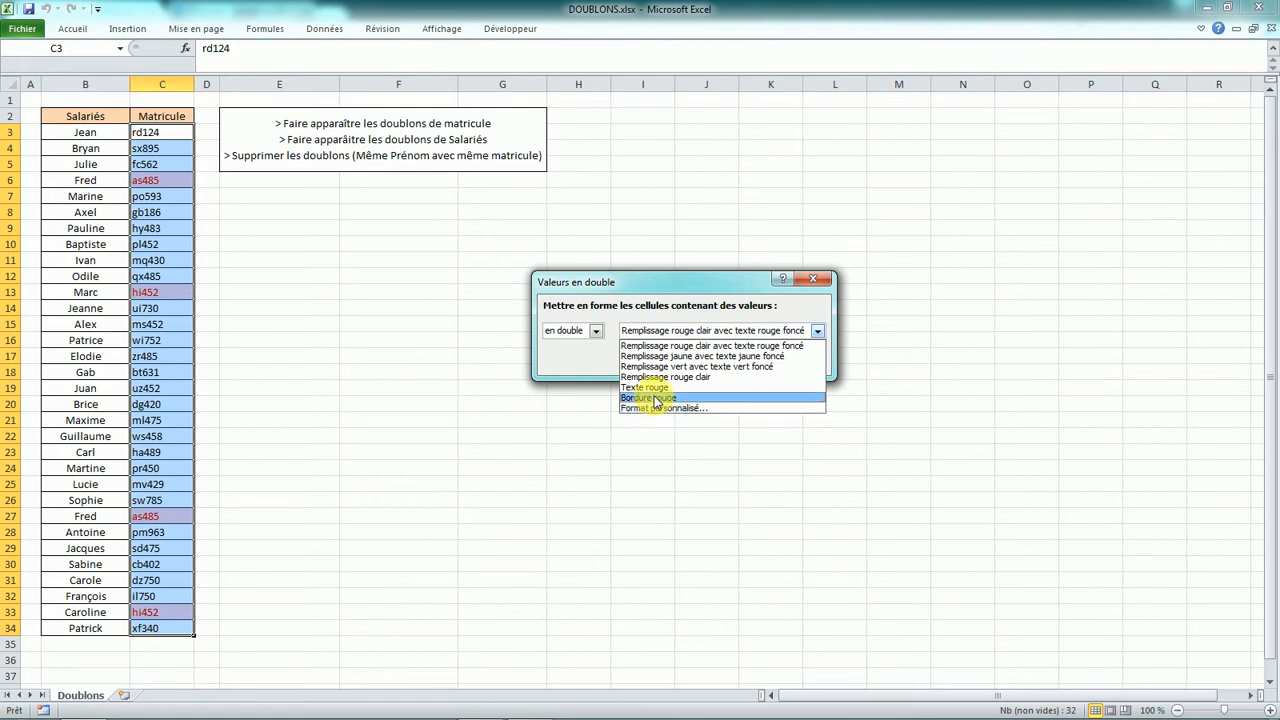
click(741, 346)
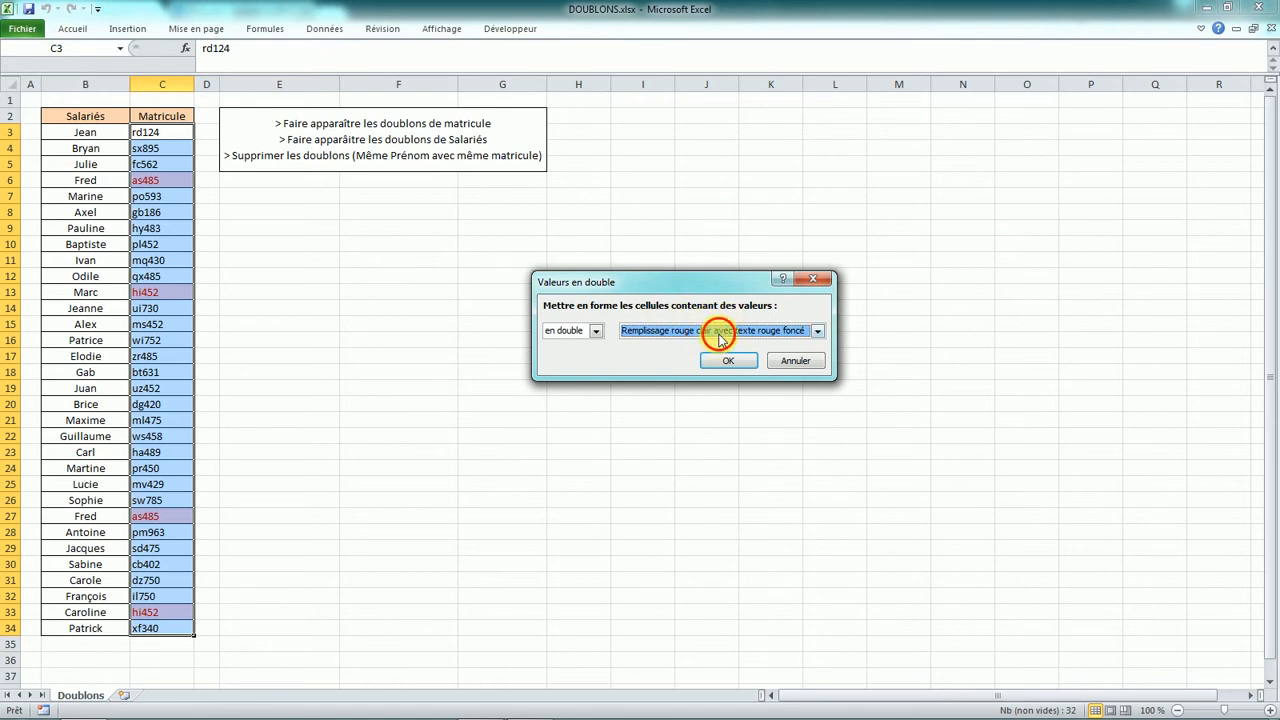
click(719, 339)
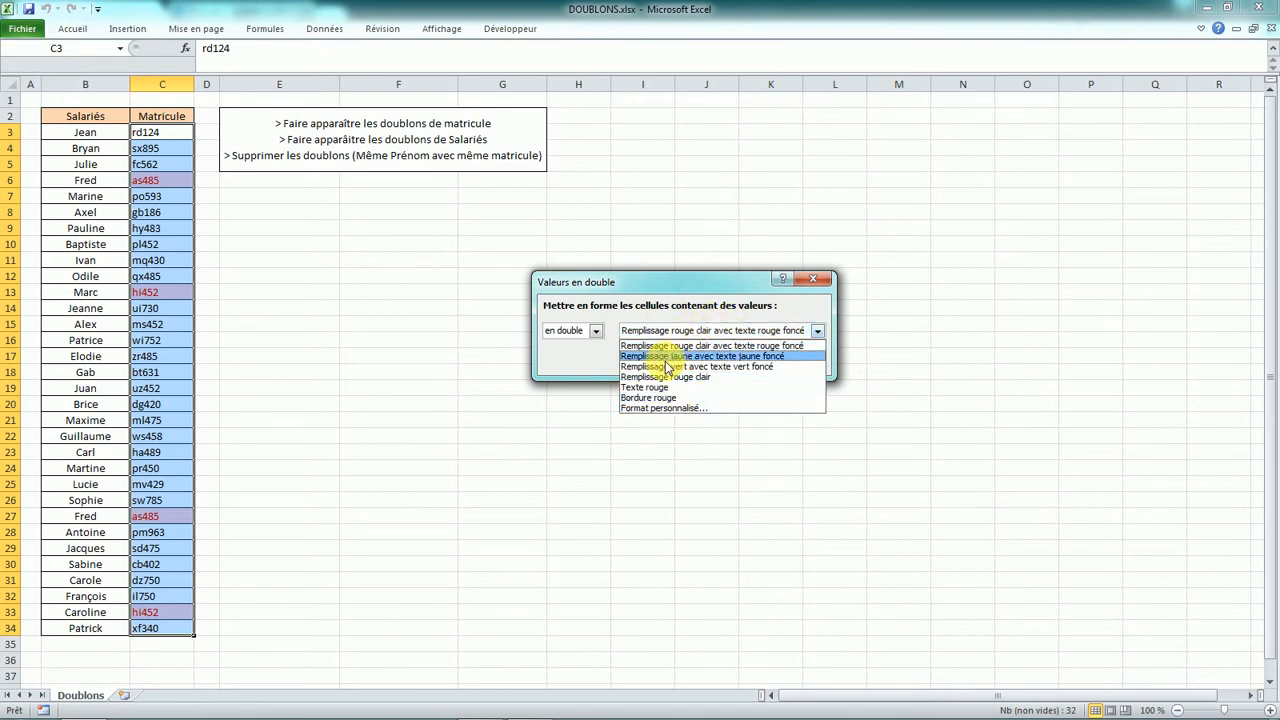
click(684, 345)
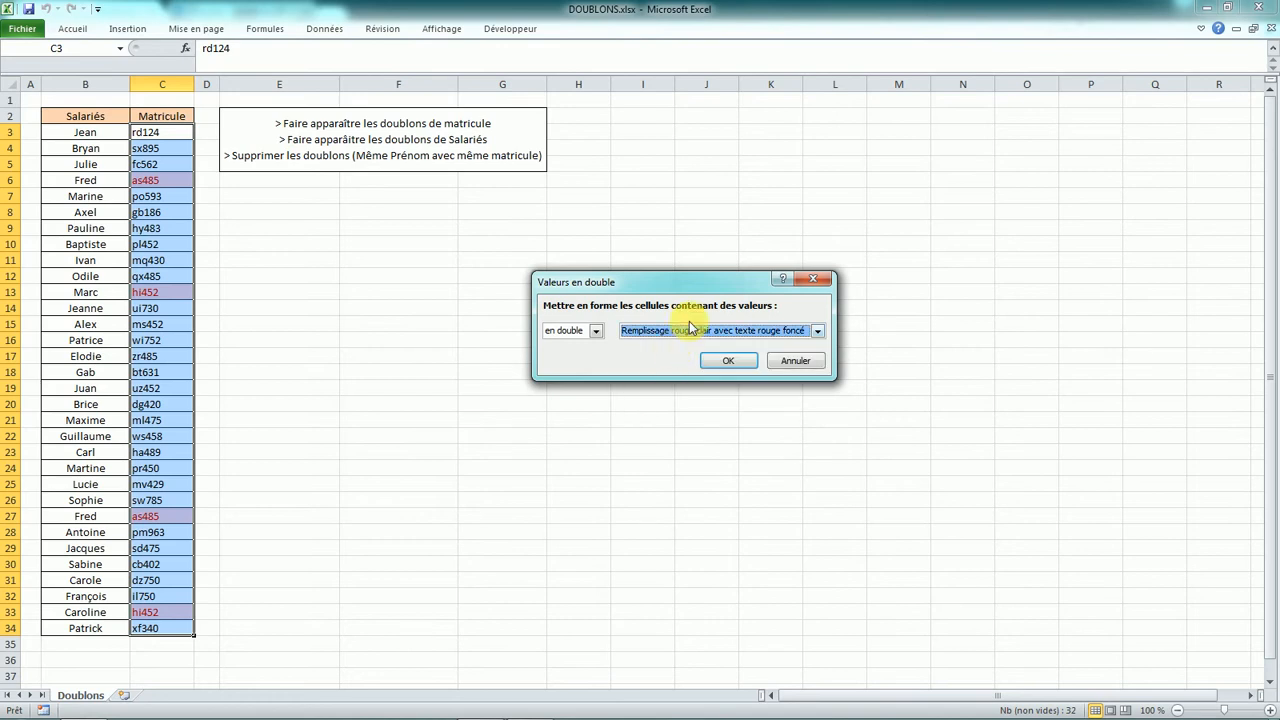
click(729, 361)
click(265, 260)
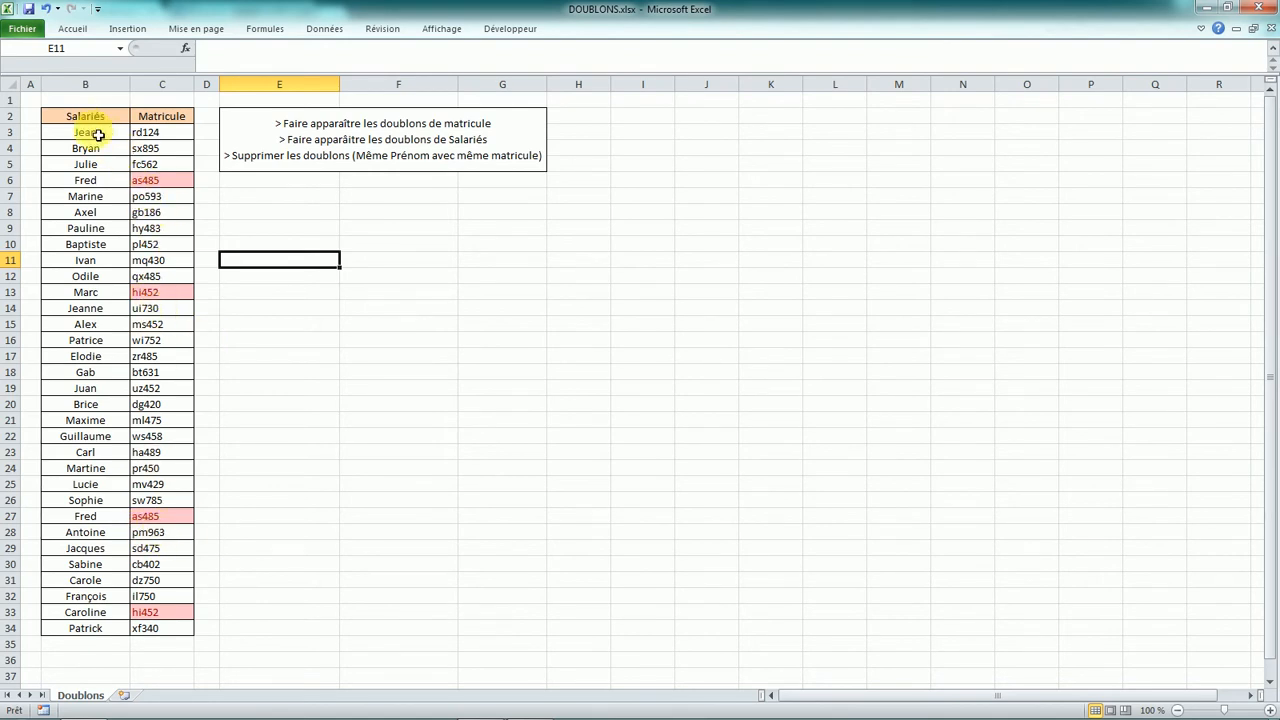
Highlight duplicate names in the Salariés cells B3:B34 with light red fill and dark red text
drag(97, 131, 93, 628)
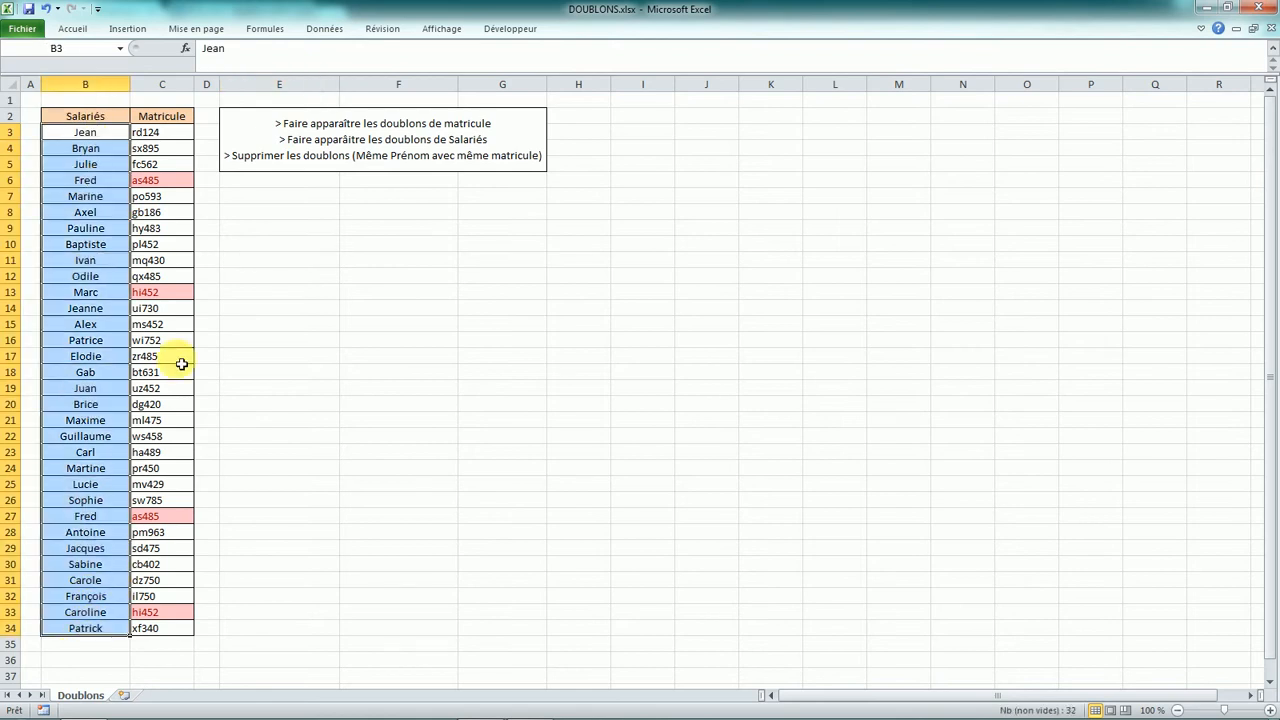
click(70, 28)
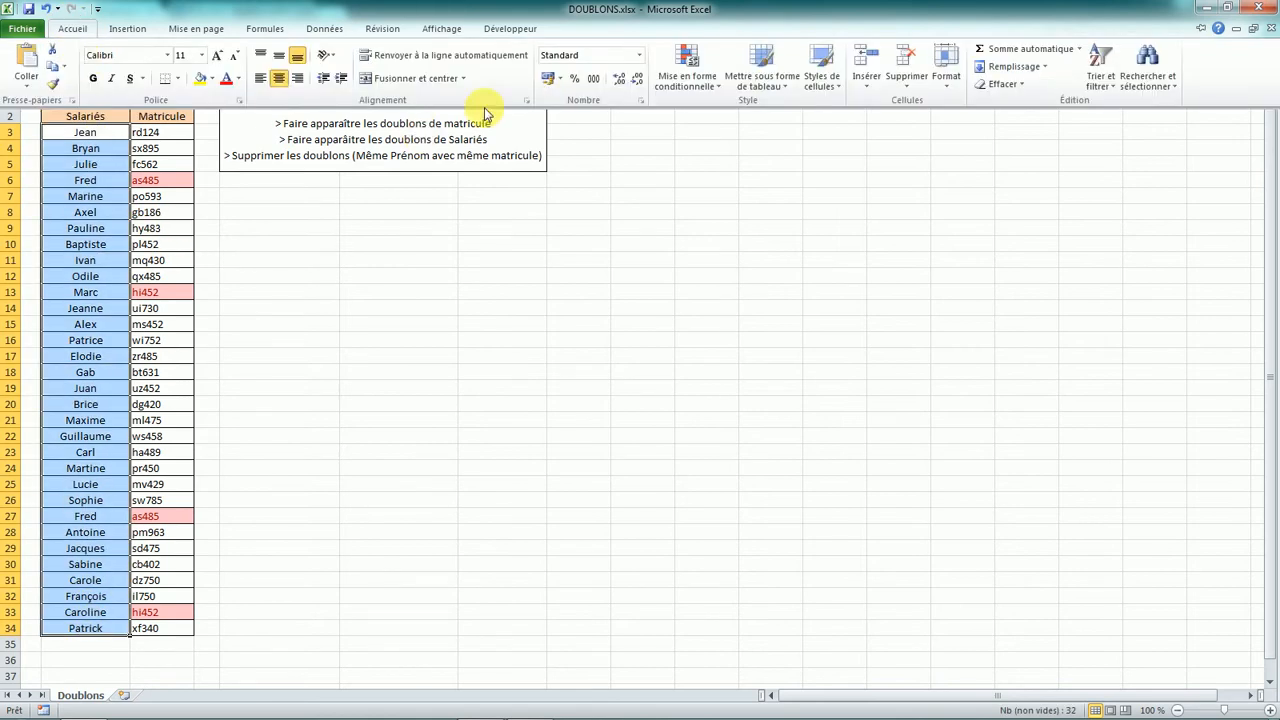
click(687, 90)
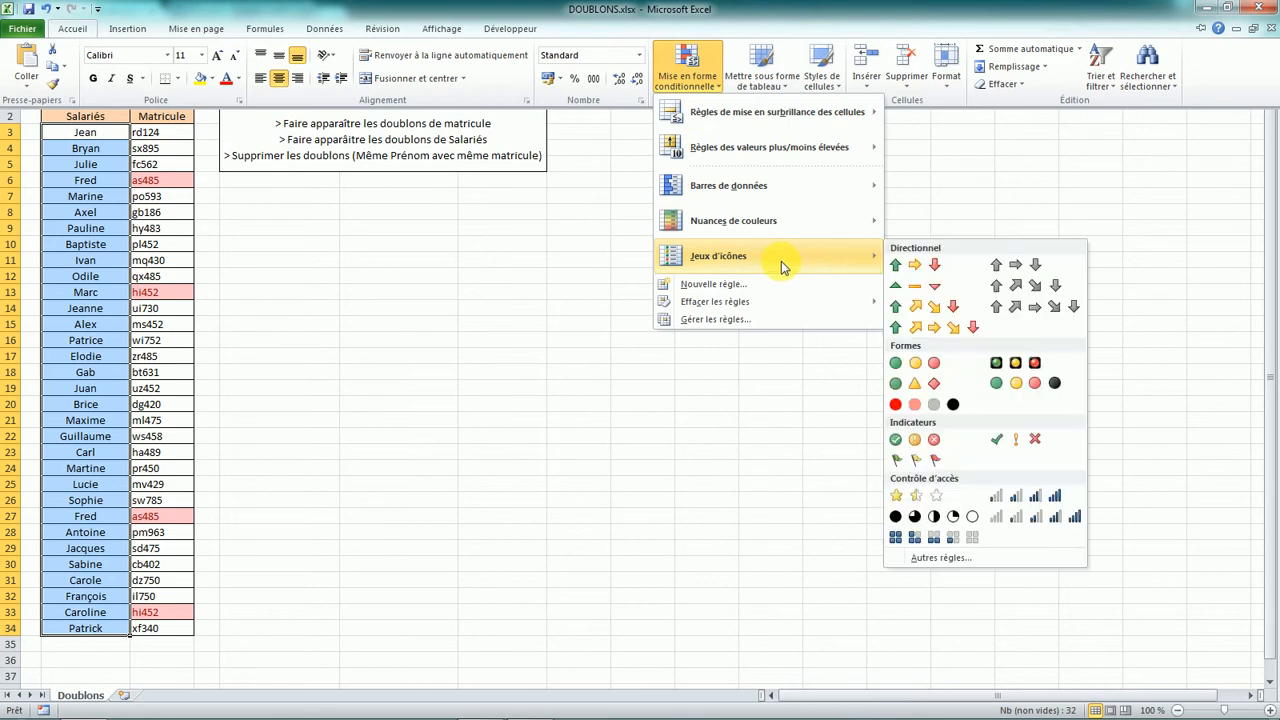
mouse_move(781, 158)
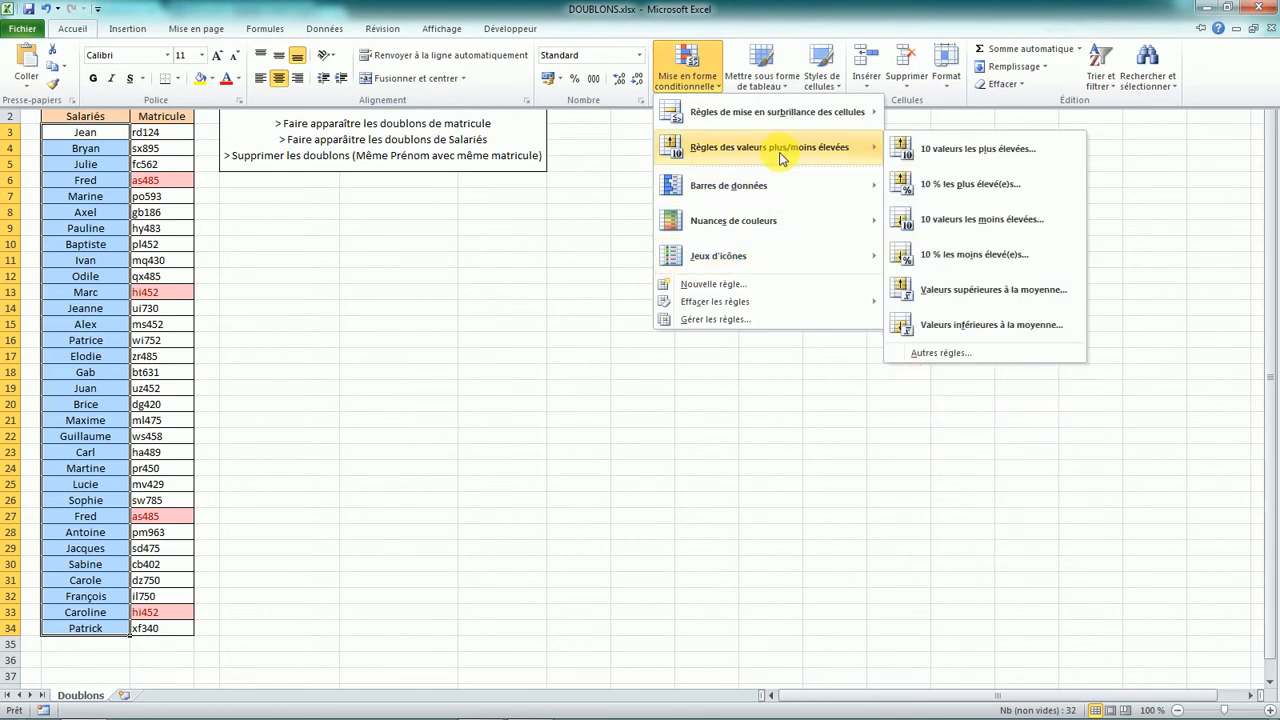
mouse_move(796, 123)
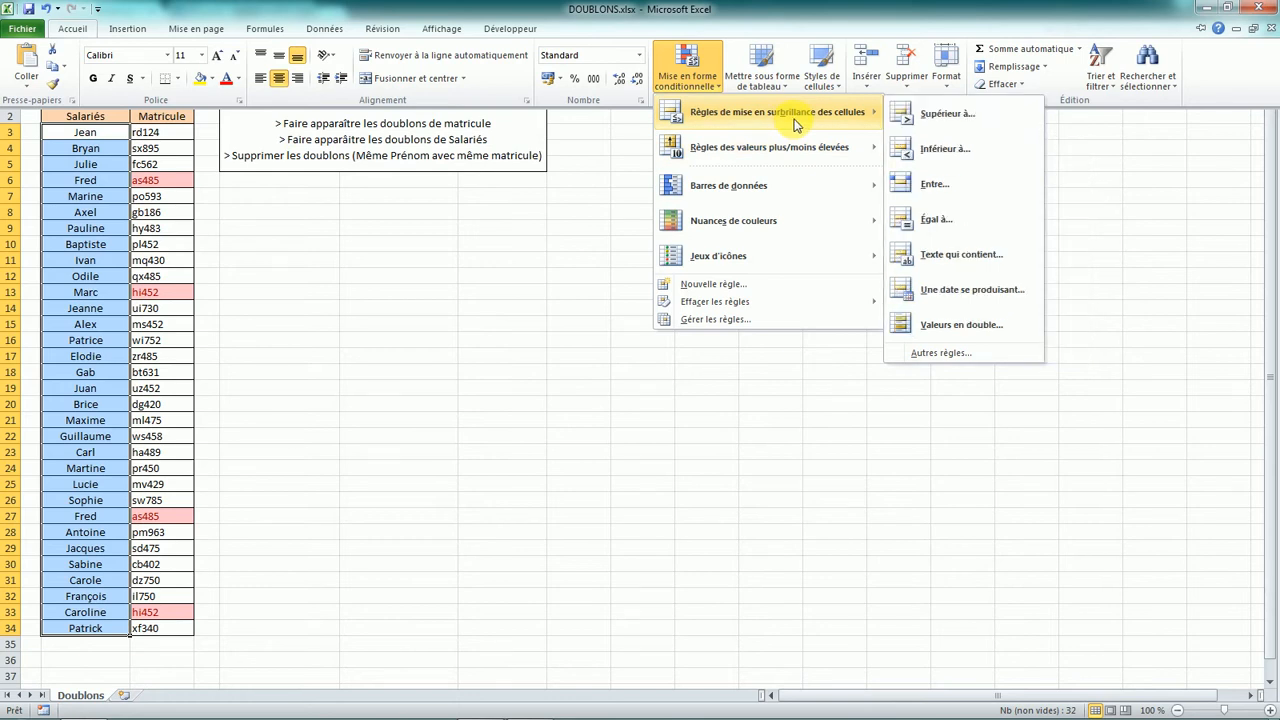
click(975, 322)
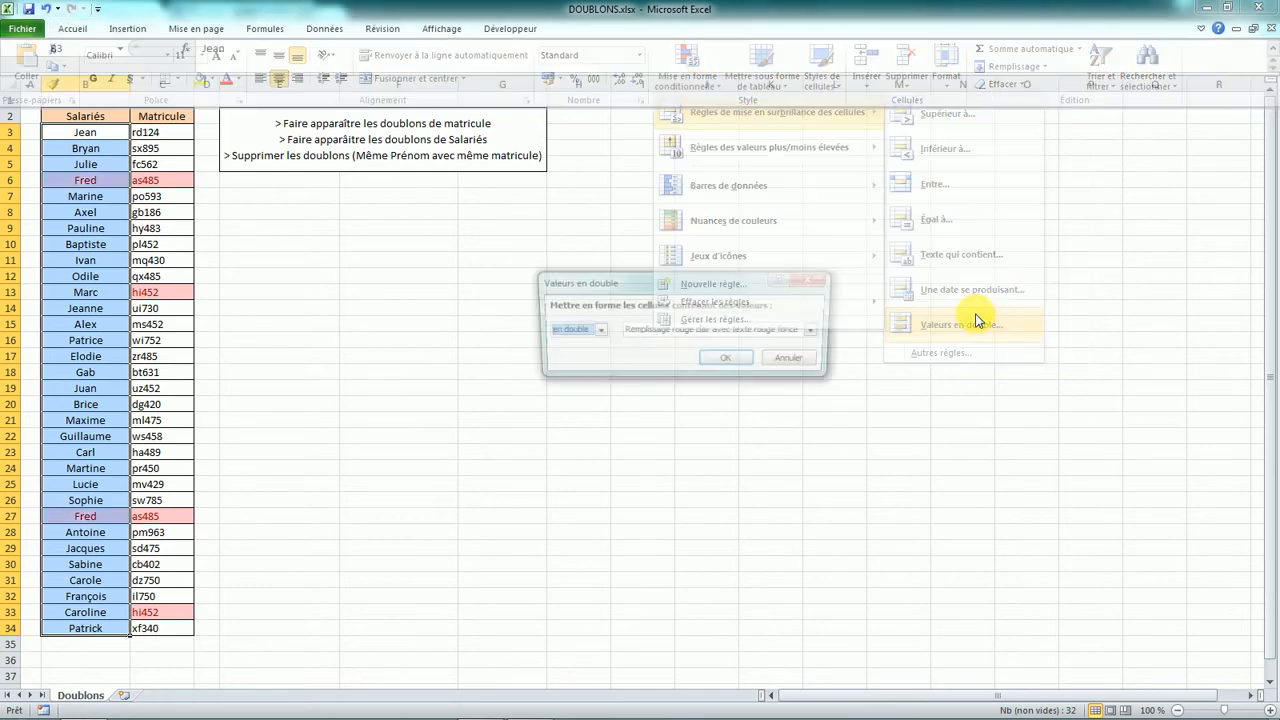
click(722, 362)
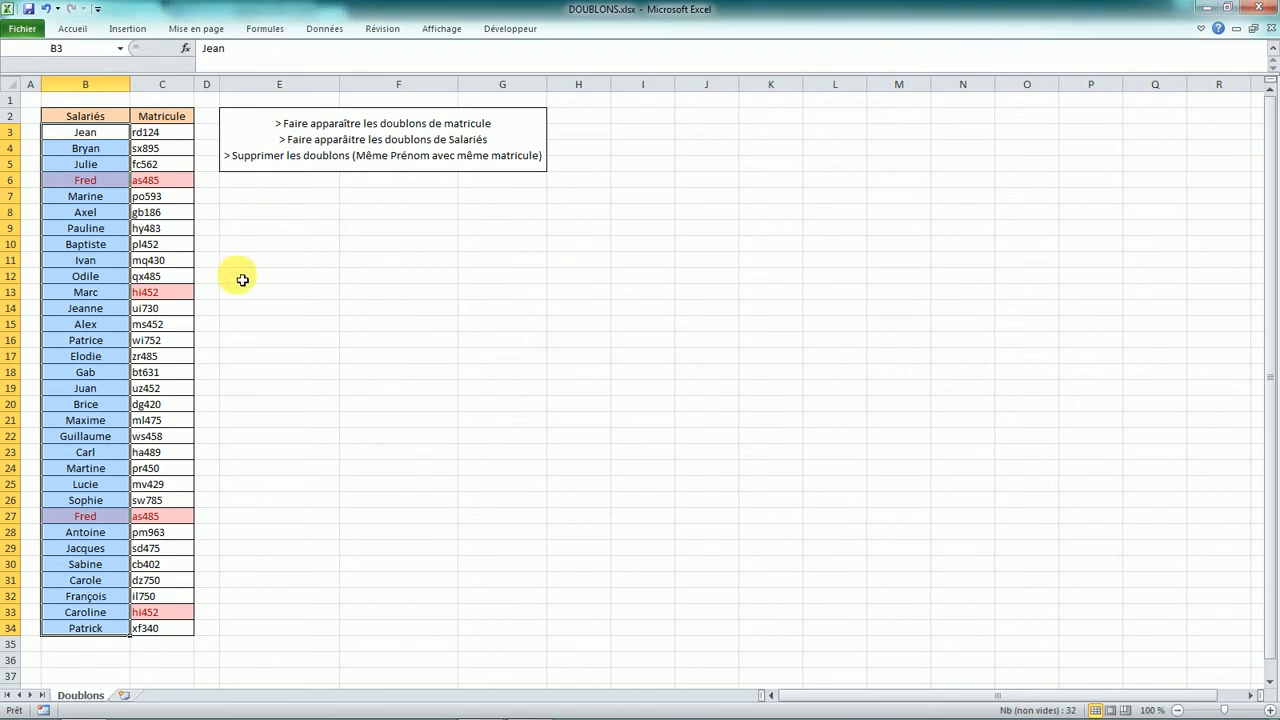
click(373, 321)
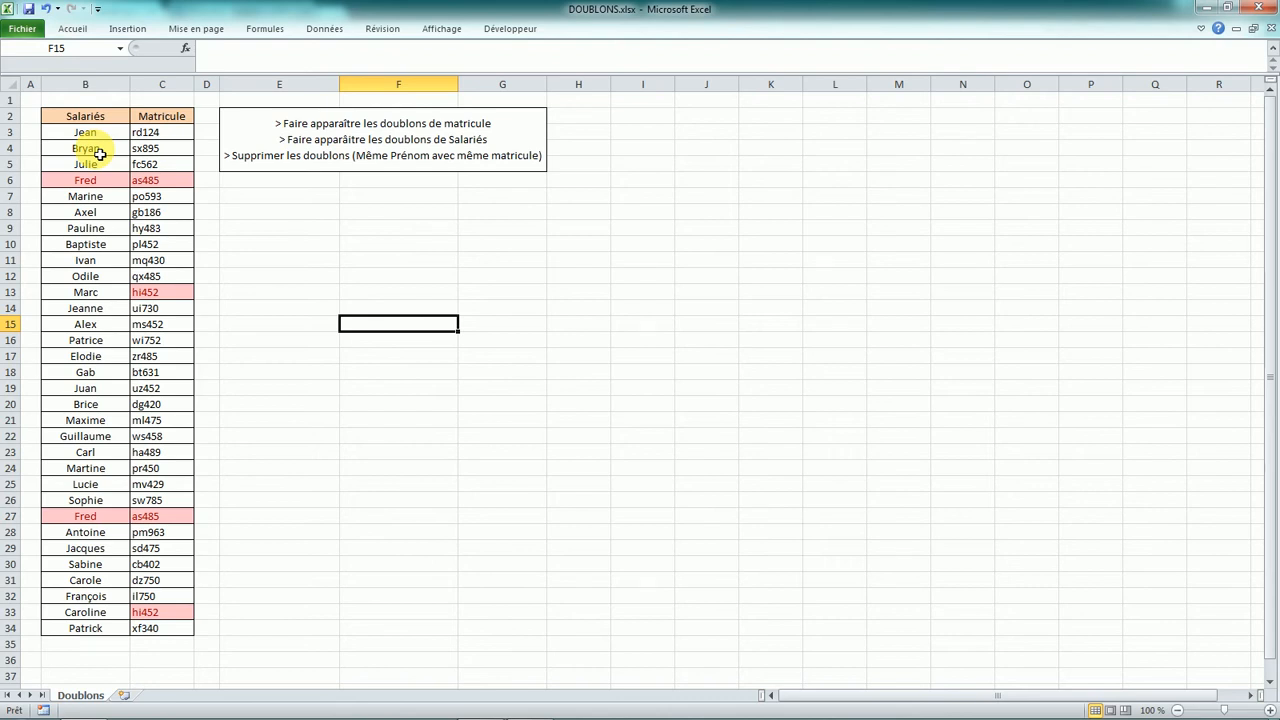
Remove duplicate rows from B3:C34, comparing both the Salariés and Matricule columns
drag(86, 132, 176, 628)
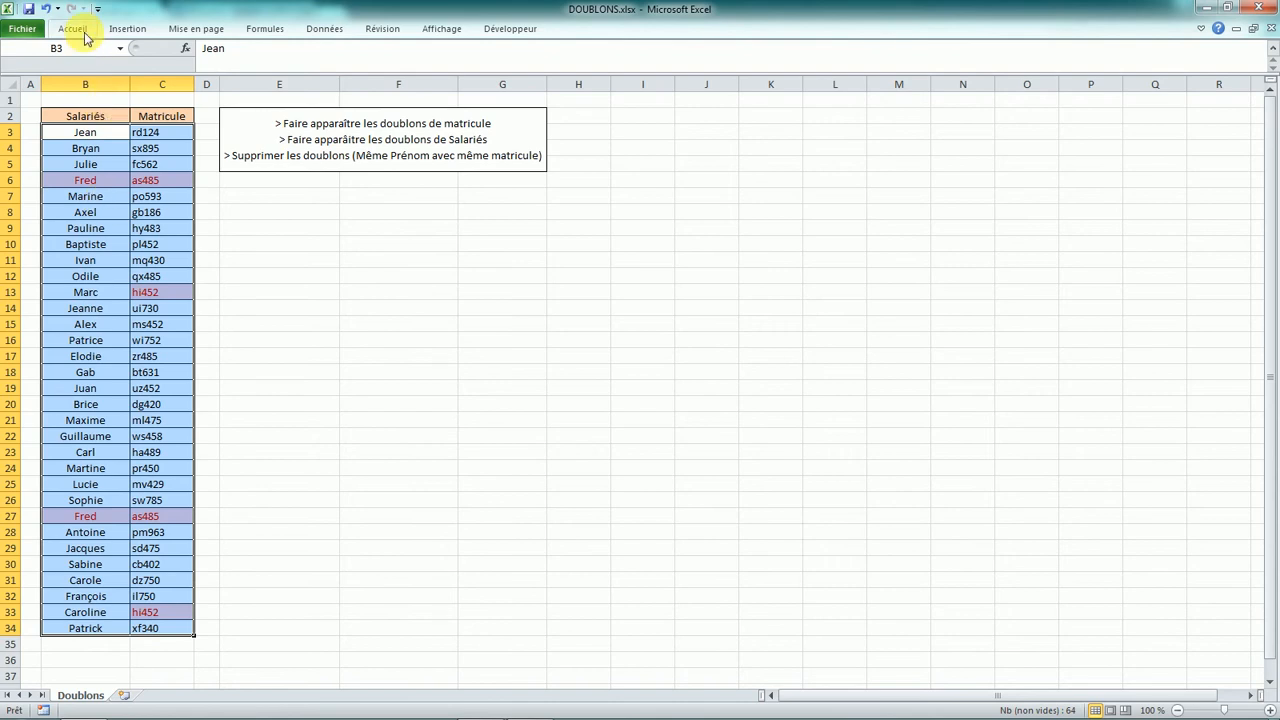
click(323, 31)
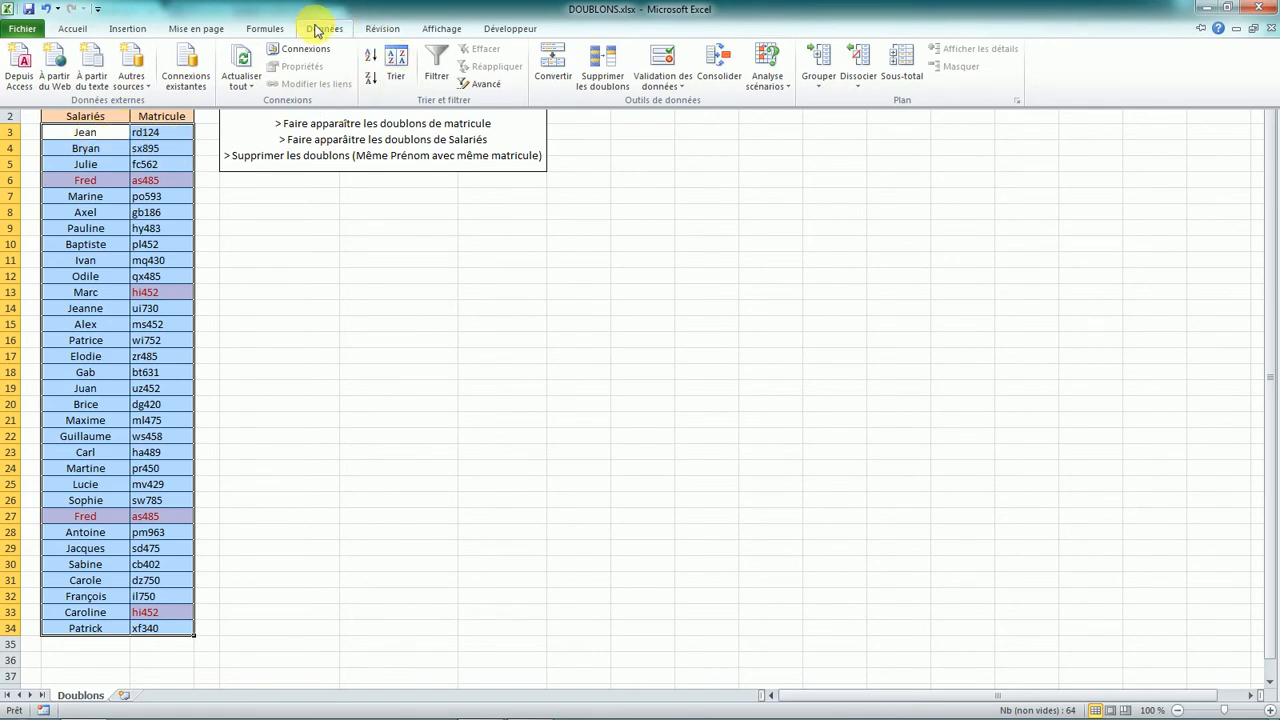
click(603, 70)
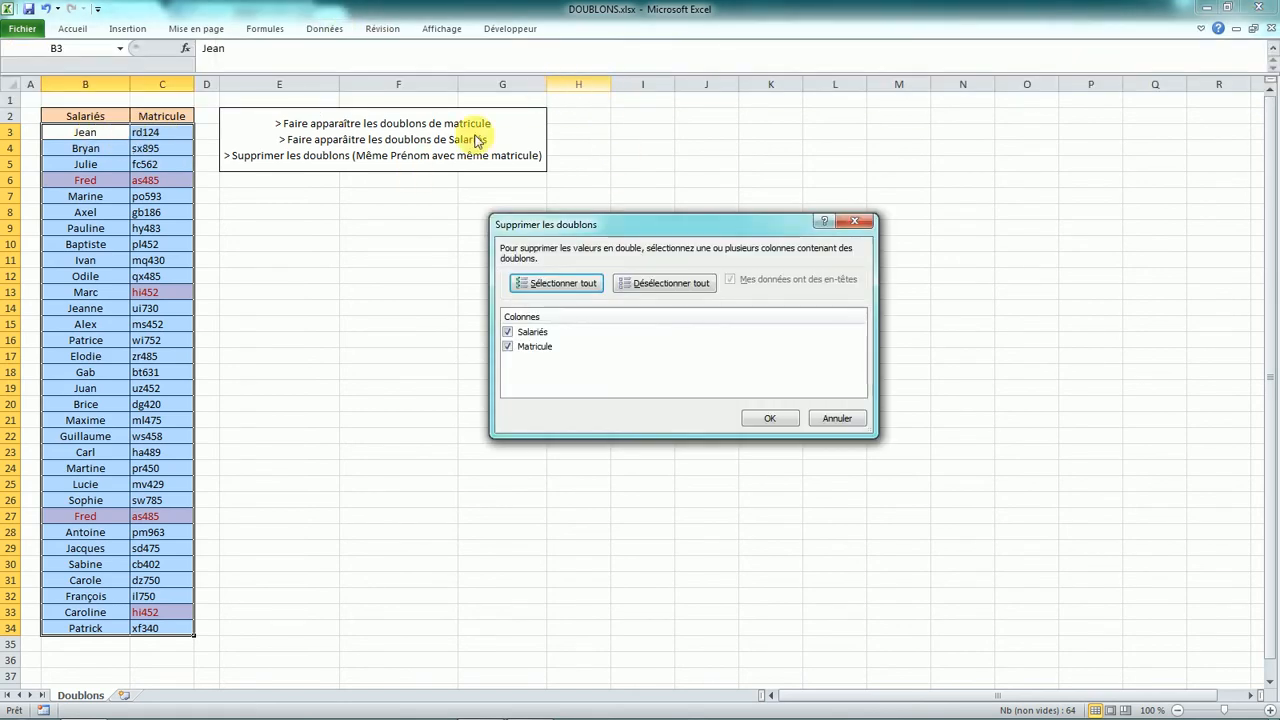
click(508, 346)
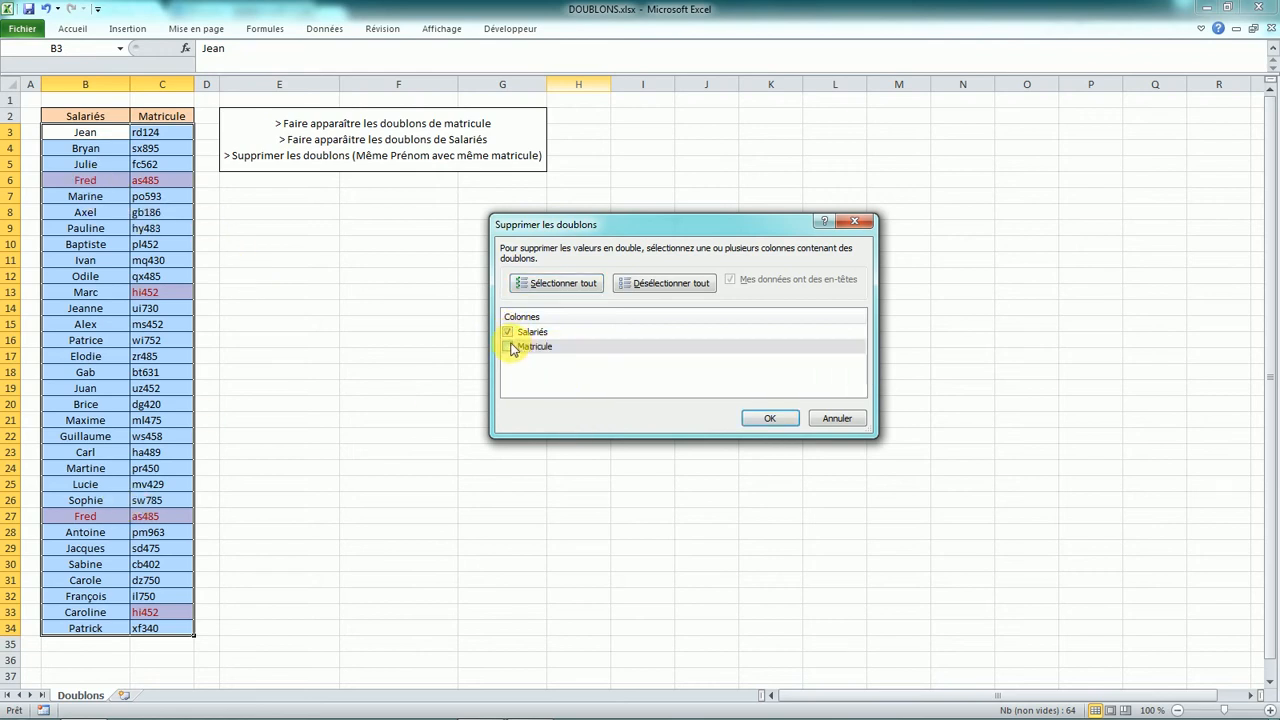
click(509, 333)
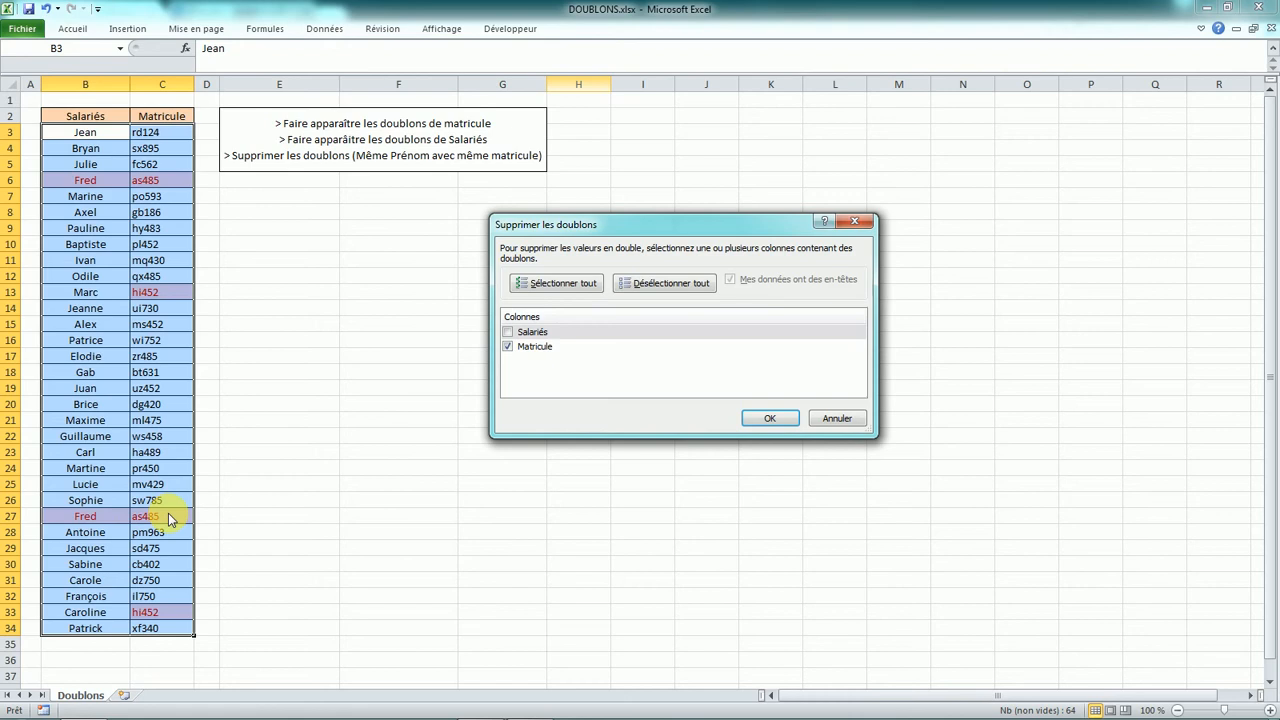
click(508, 333)
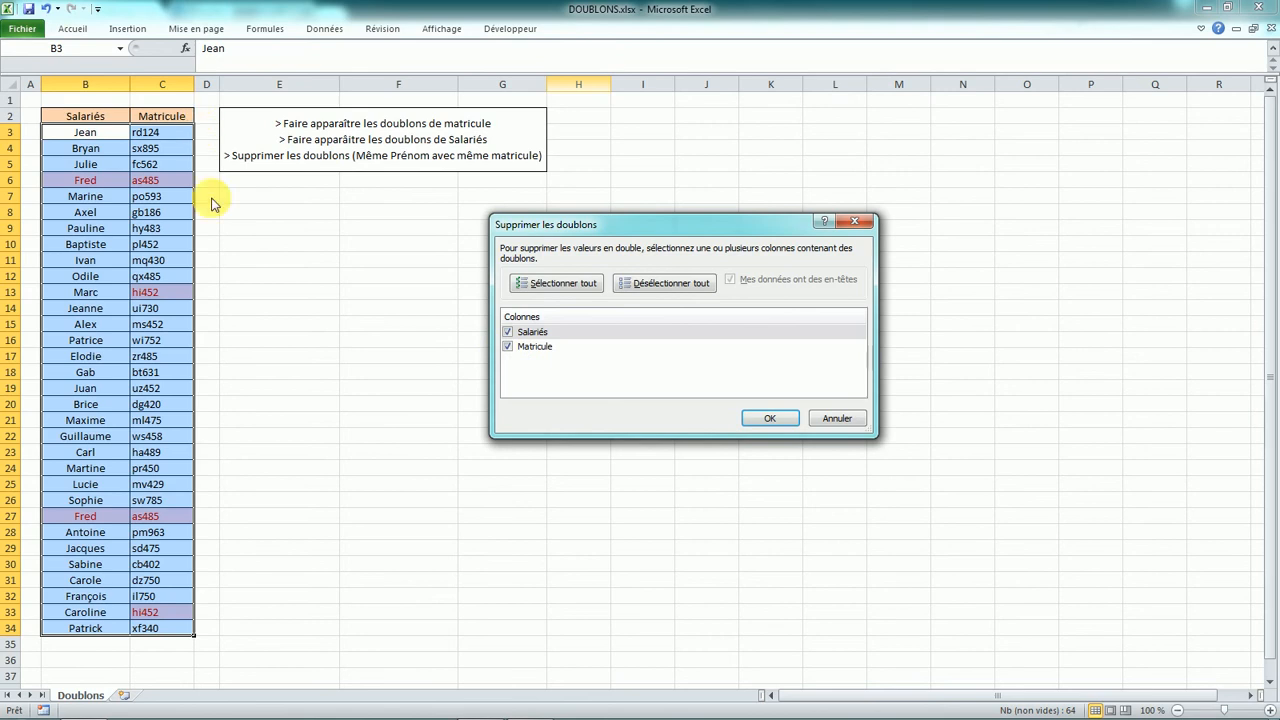
click(772, 420)
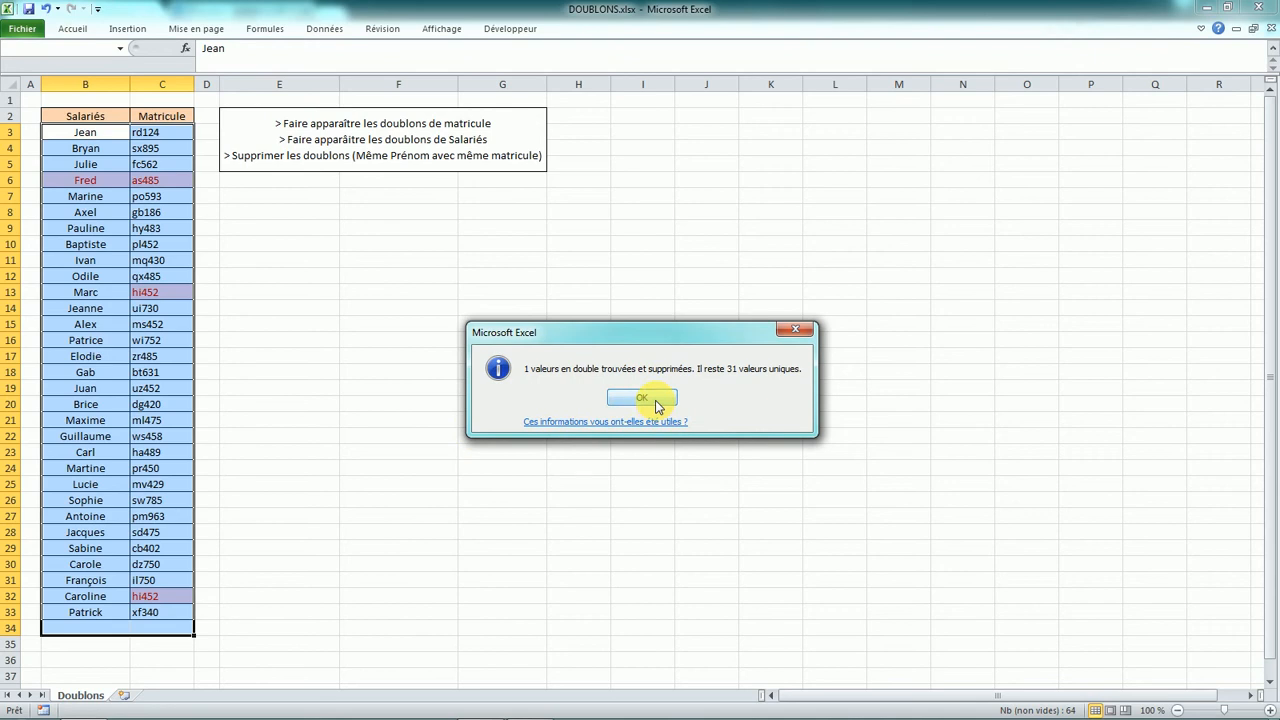
click(658, 403)
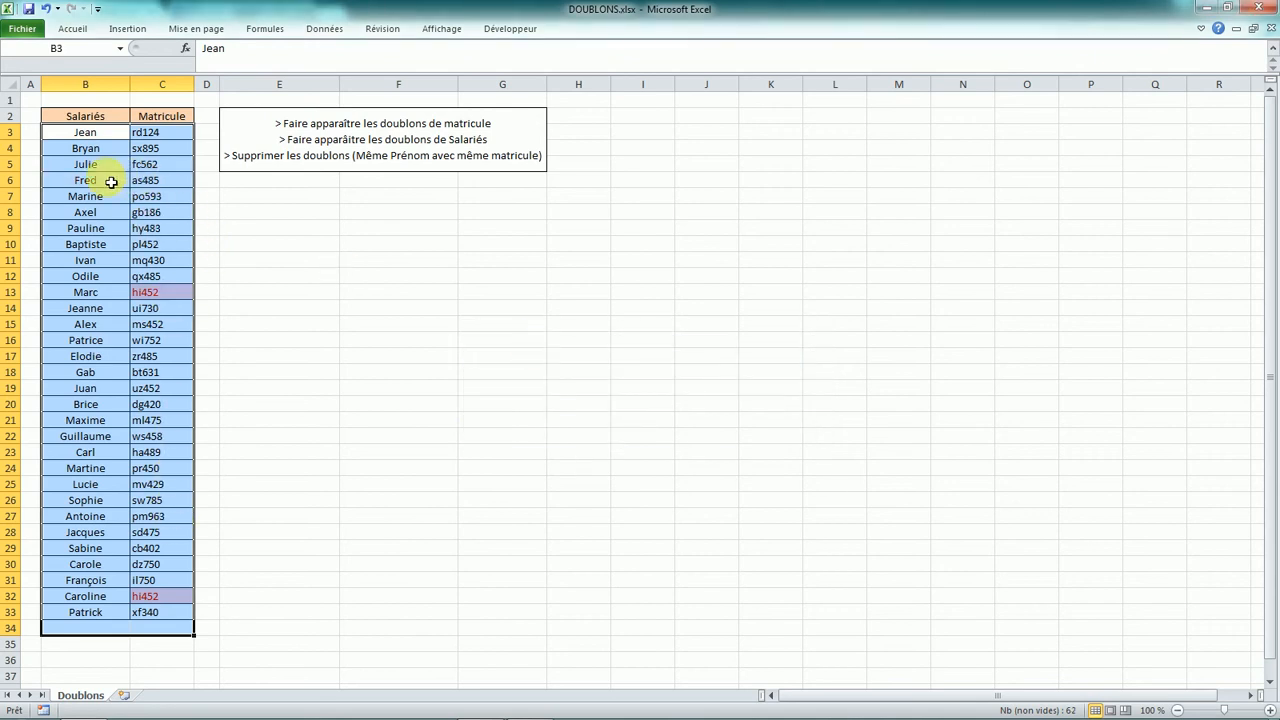
Examine the employee kept in row 6 and compare the names and matricules in rows 13 and 32
drag(111, 182, 163, 180)
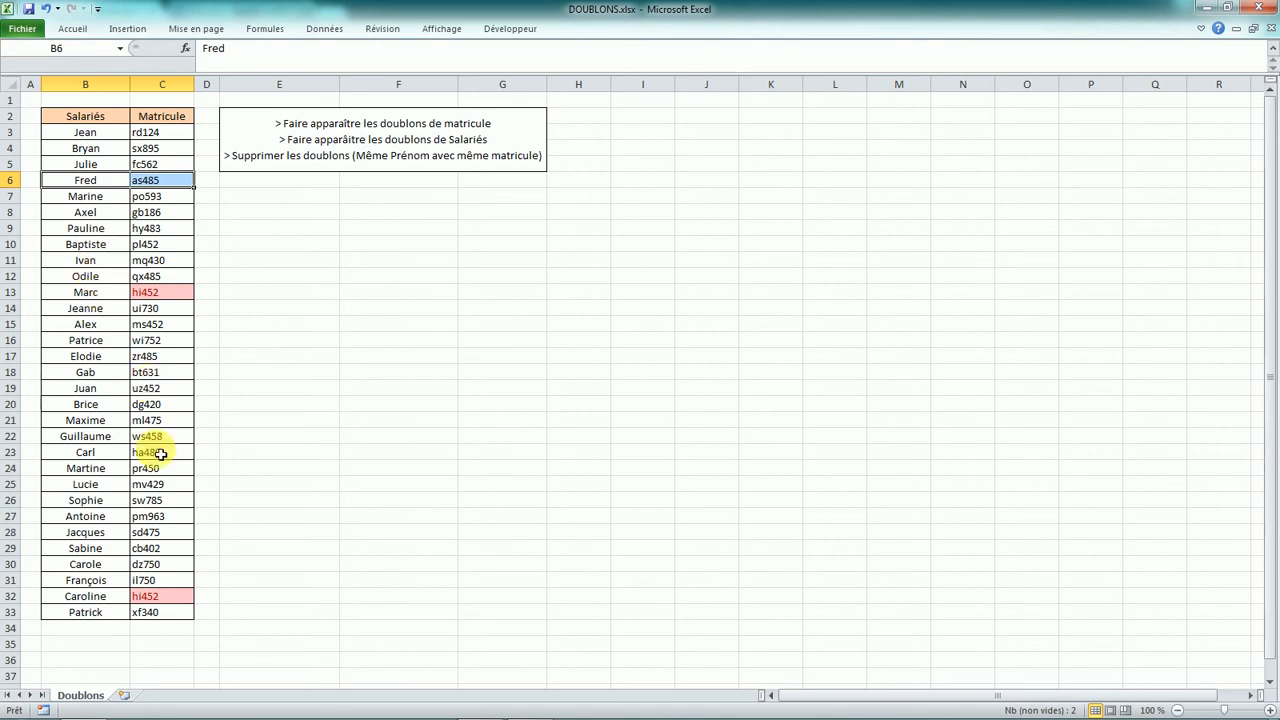
click(156, 291)
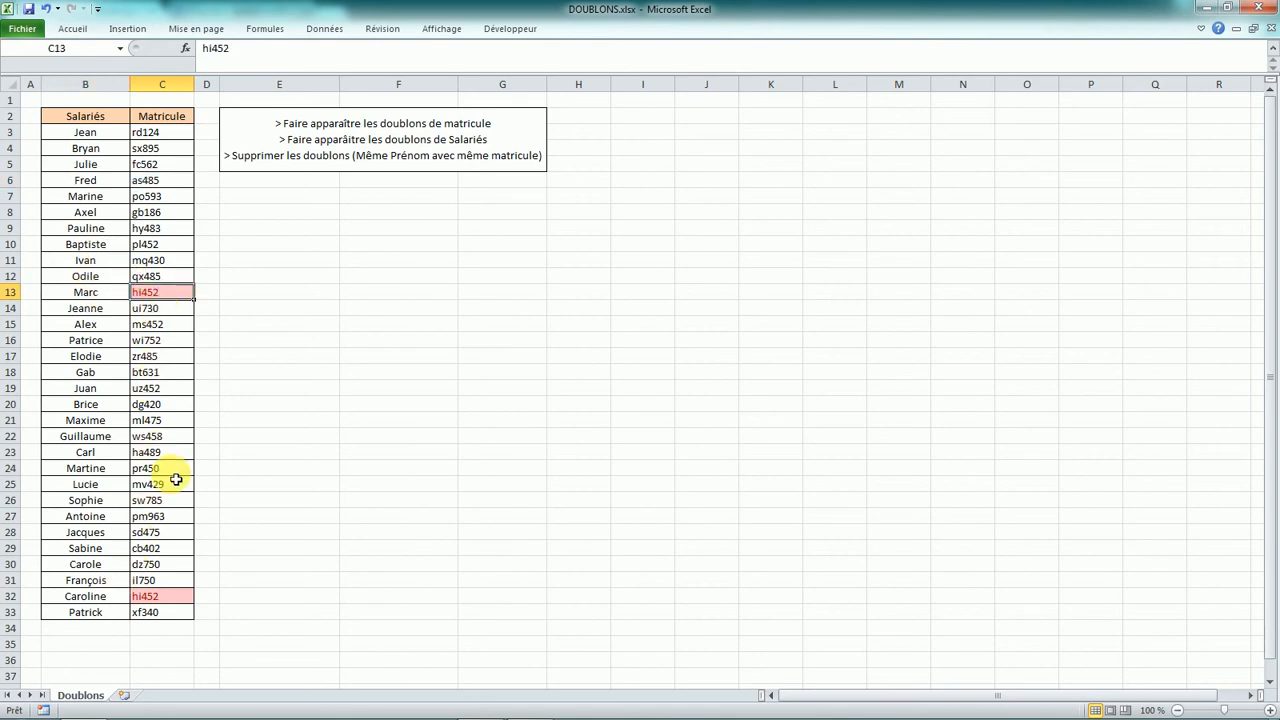
click(160, 595)
click(152, 293)
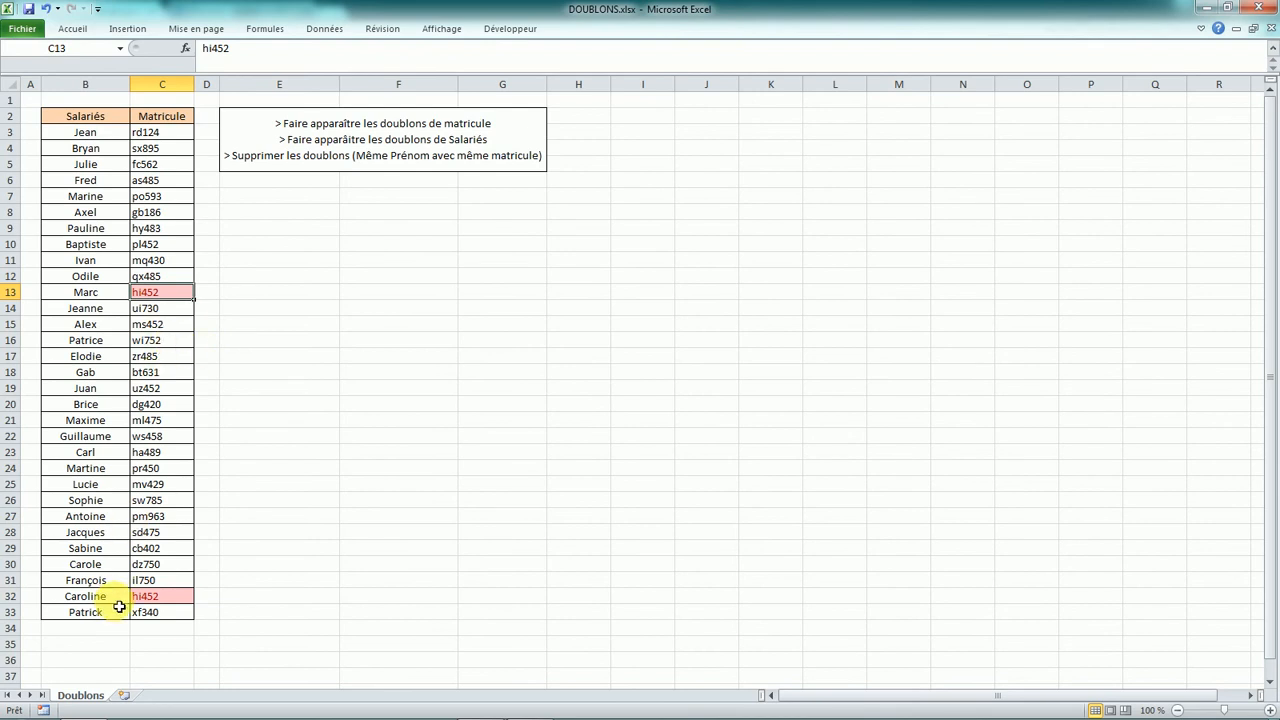
click(92, 296)
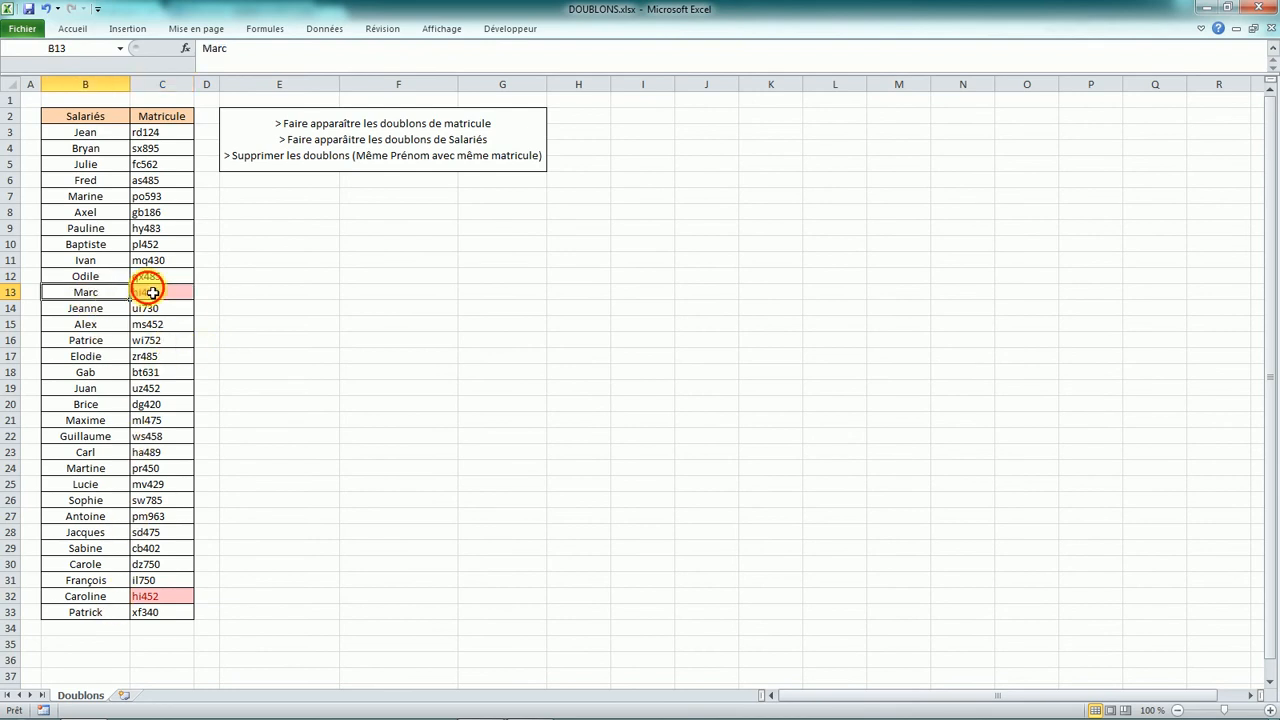
click(152, 292)
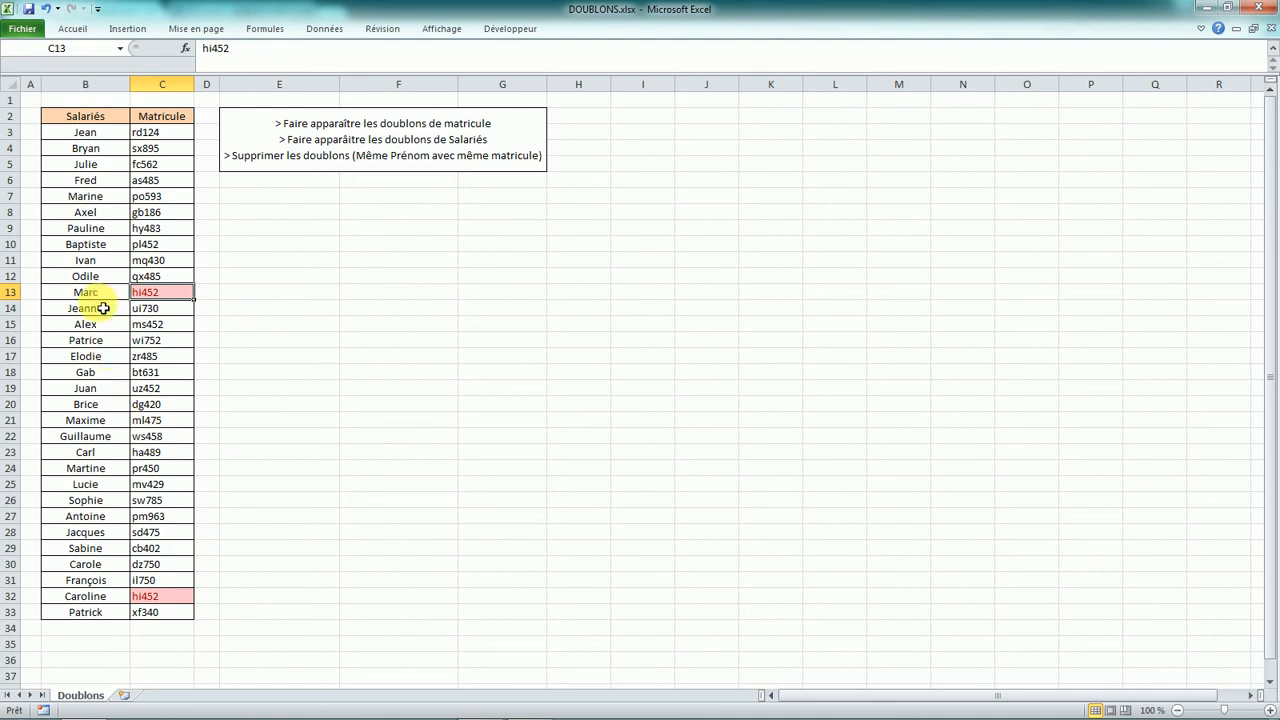
drag(86, 292, 148, 300)
drag(95, 597, 143, 601)
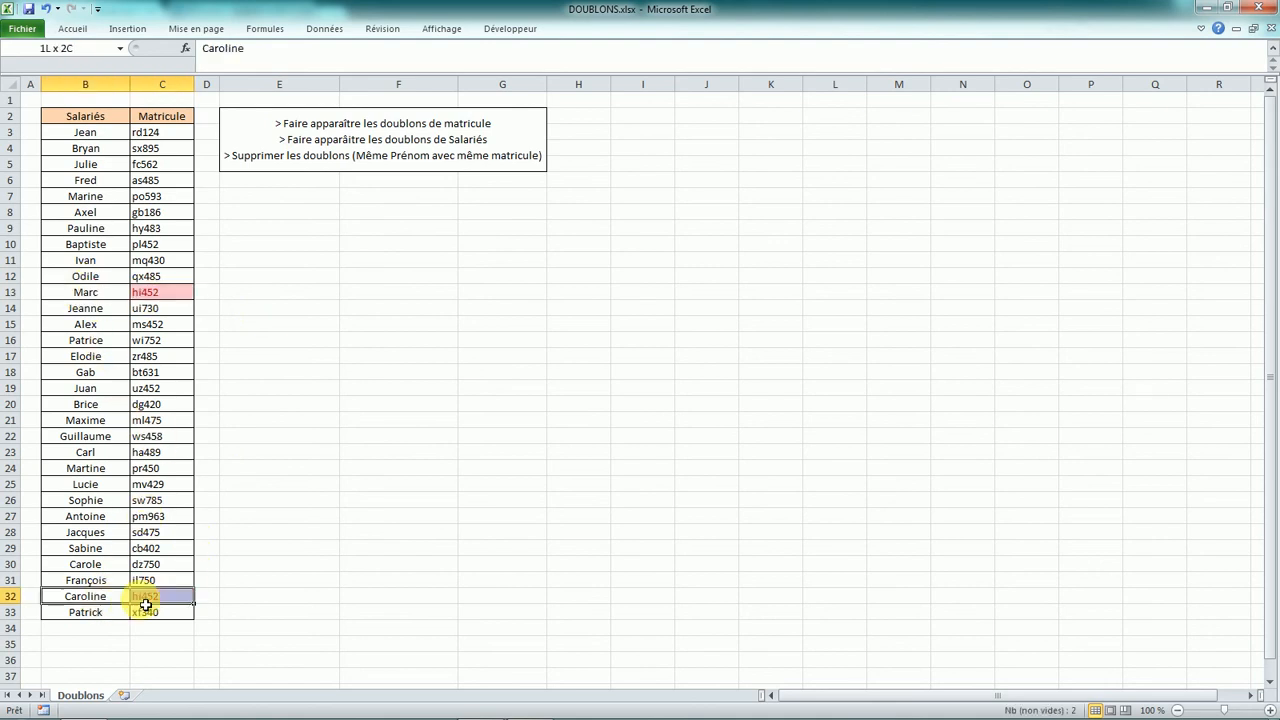